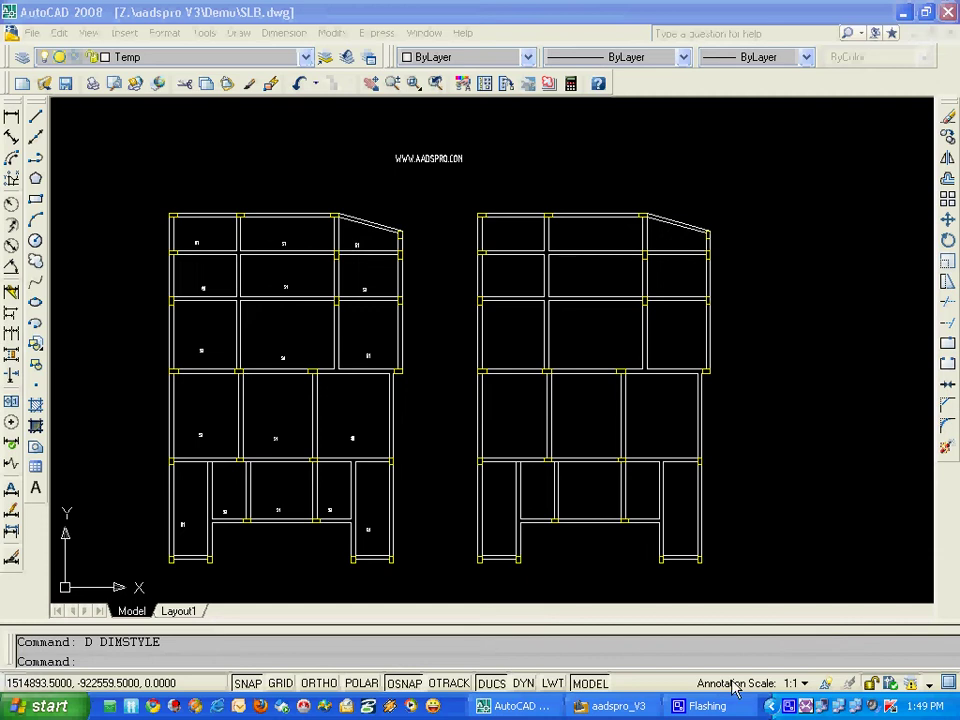
Step: Bring the AutoCAD drawing forward, then switch to aadspro_V3 set to Fck 25, Fy 415, Indian code
left_click(547, 706)
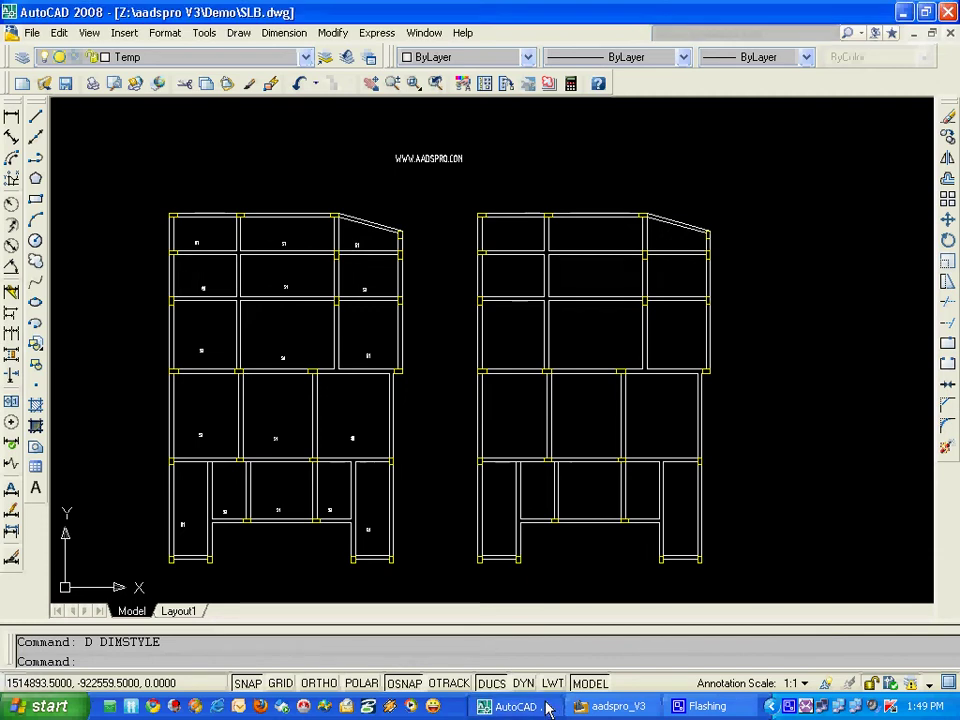
left_click(585, 706)
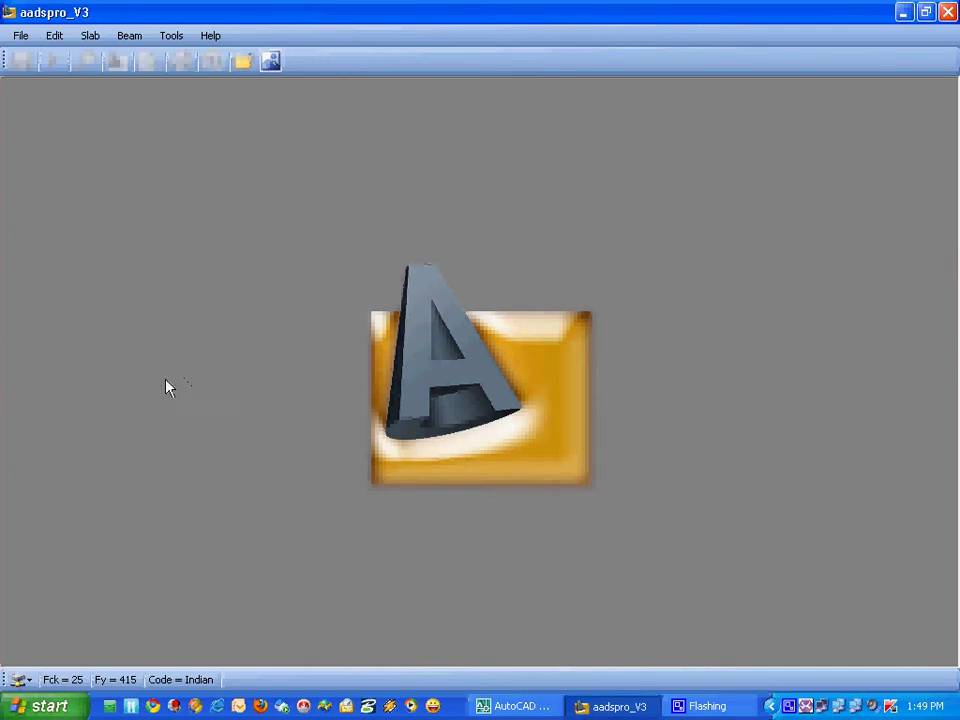
Step: Open Slab > Slab Detailing and review the slab depth settings tables
left_click(94, 38)
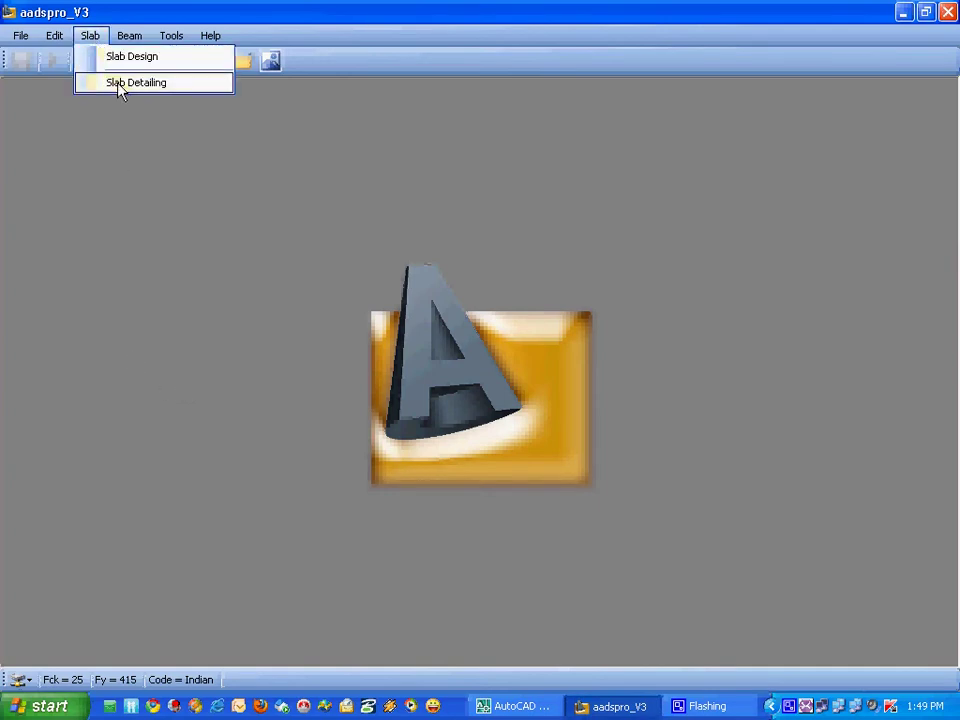
left_click(118, 86)
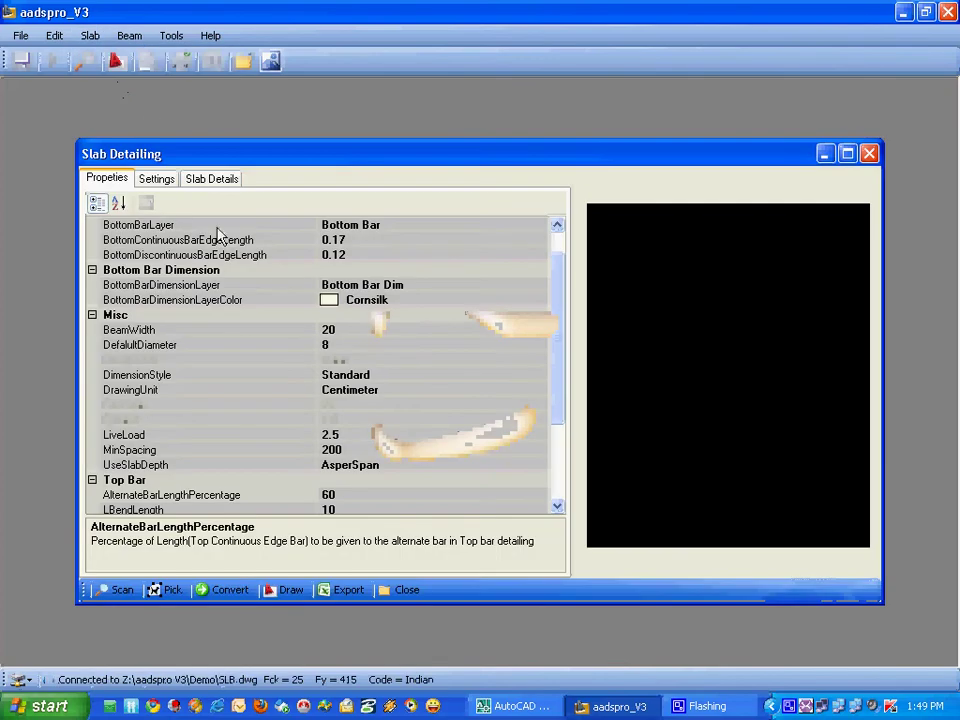
left_click(158, 182)
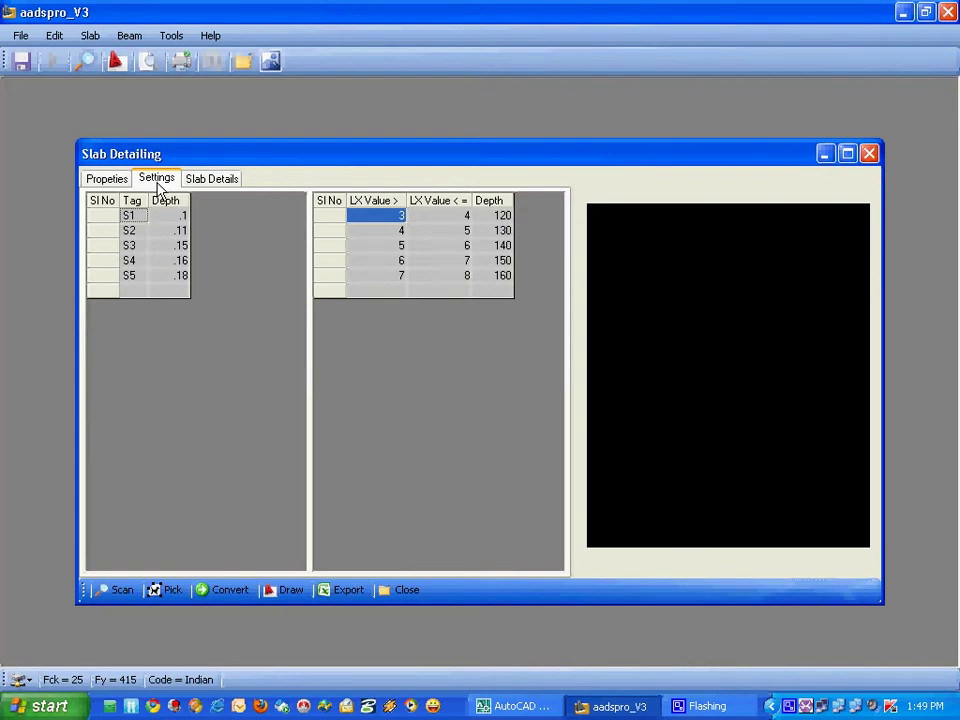
left_click(124, 183)
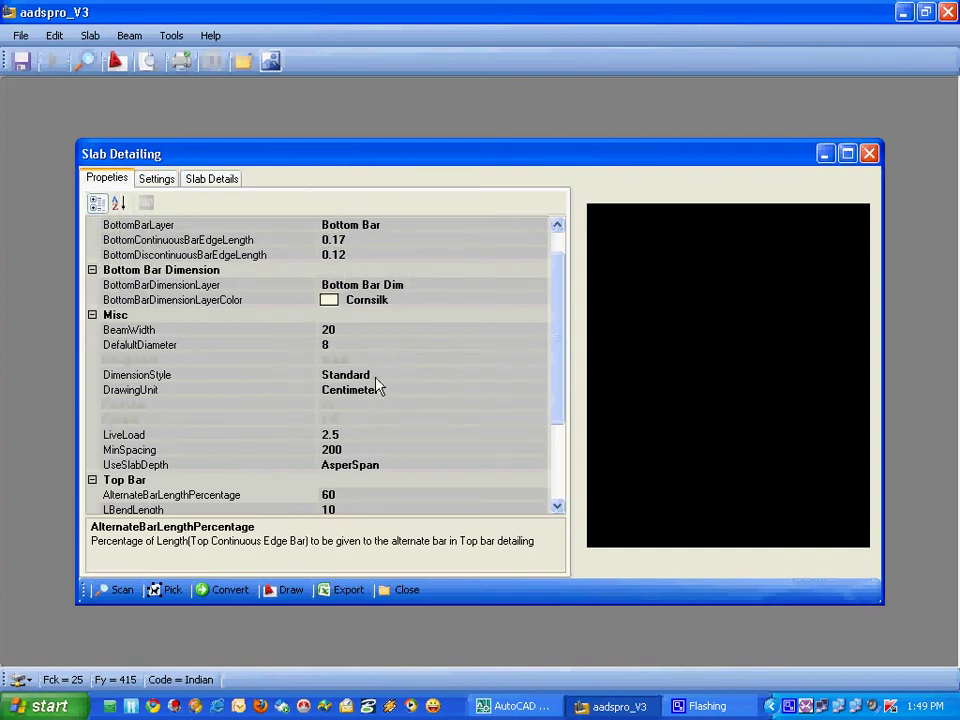
Step: Set the DimensionStyle property to AADSPRO and return to the SLB.dwg drawing
left_click(400, 377)
left_click(541, 375)
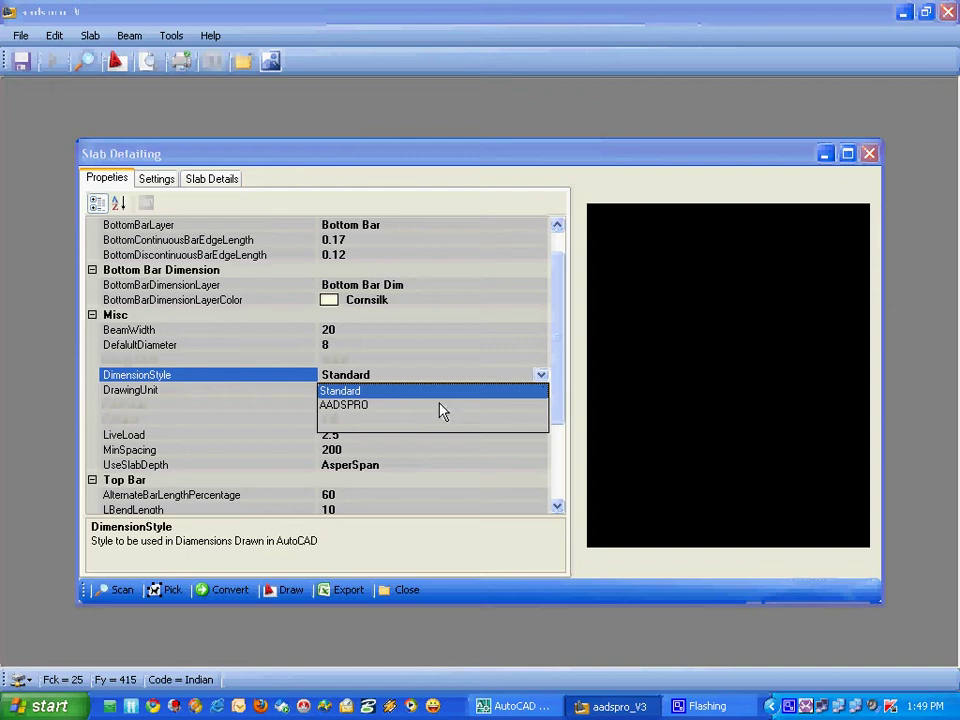
left_click(355, 406)
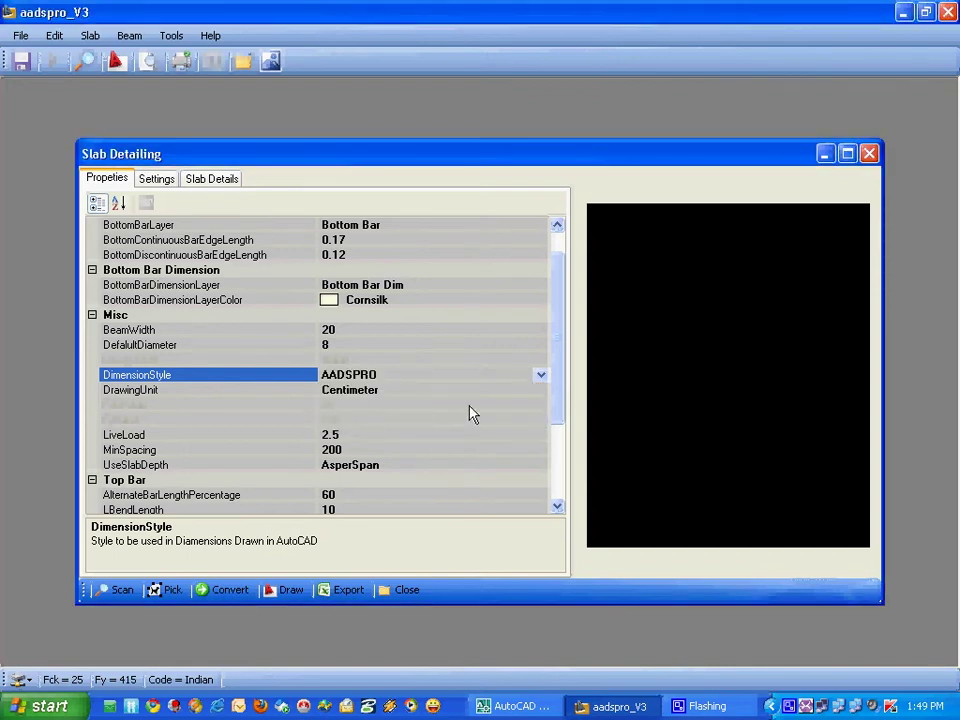
left_click(531, 708)
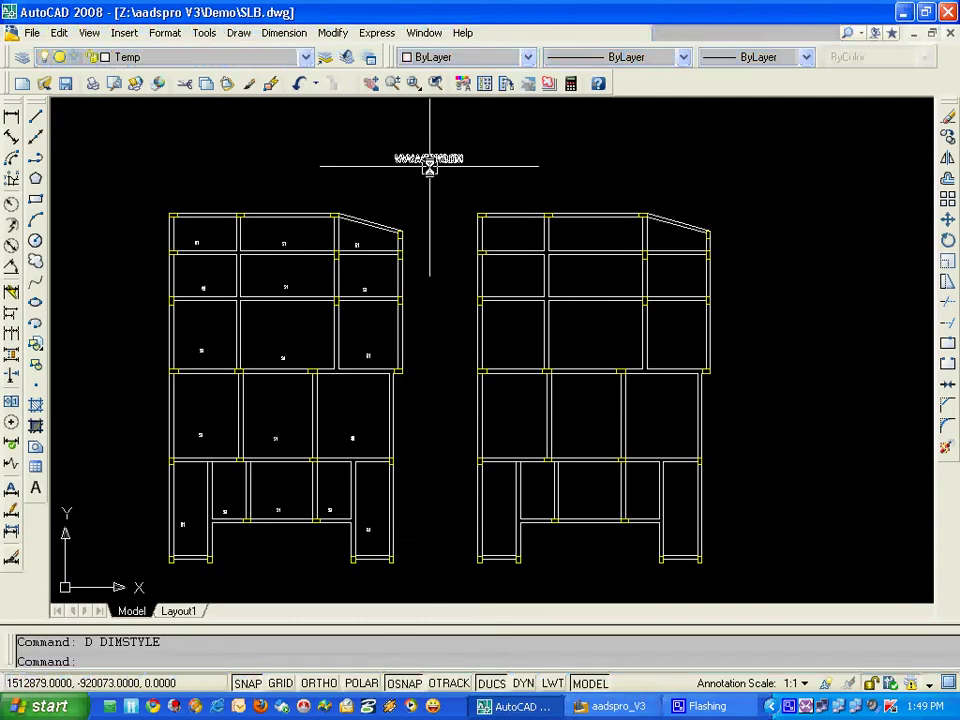
Step: Zoom in and out on SLB.dwg to inspect the two side-by-side slab plans
scroll(428, 161, "up", 8)
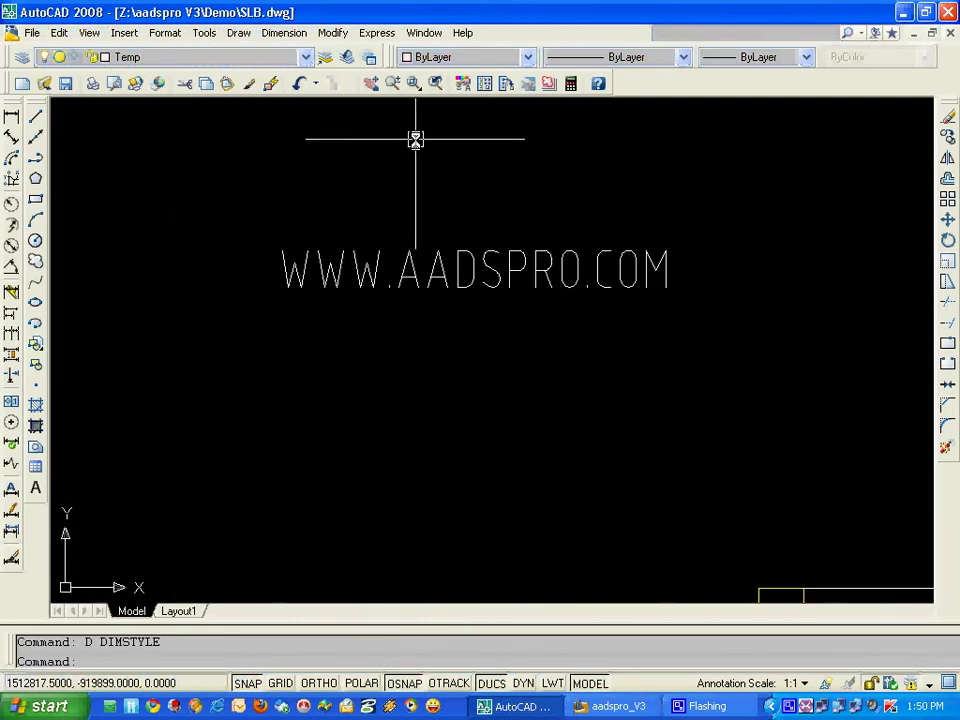
scroll(416, 145, "down", 6)
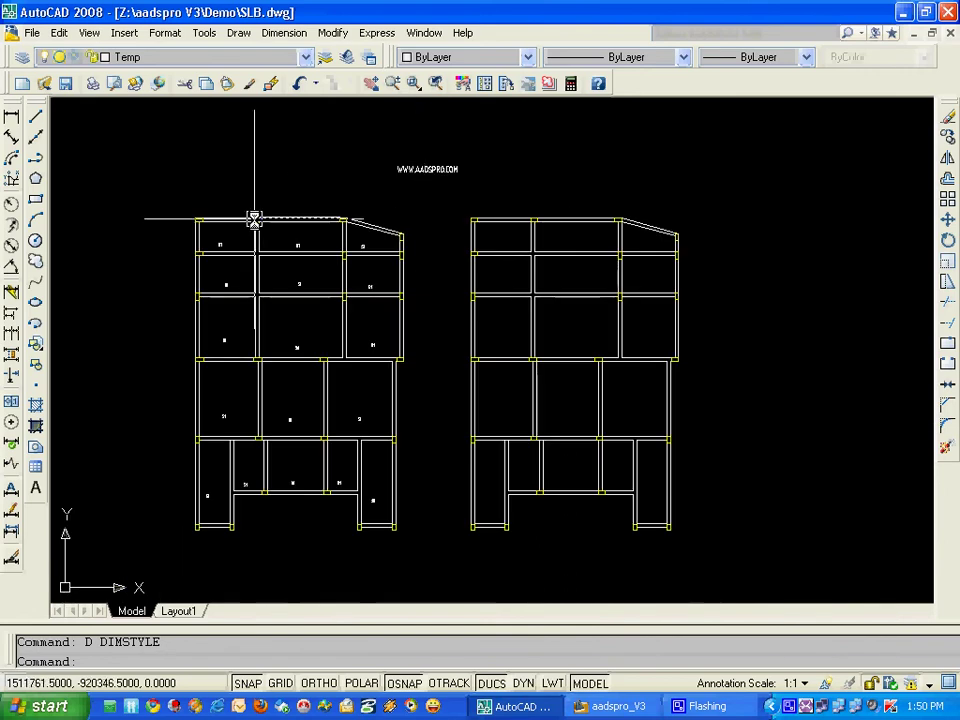
scroll(218, 262, "up", 2)
scroll(223, 278, "down", 2)
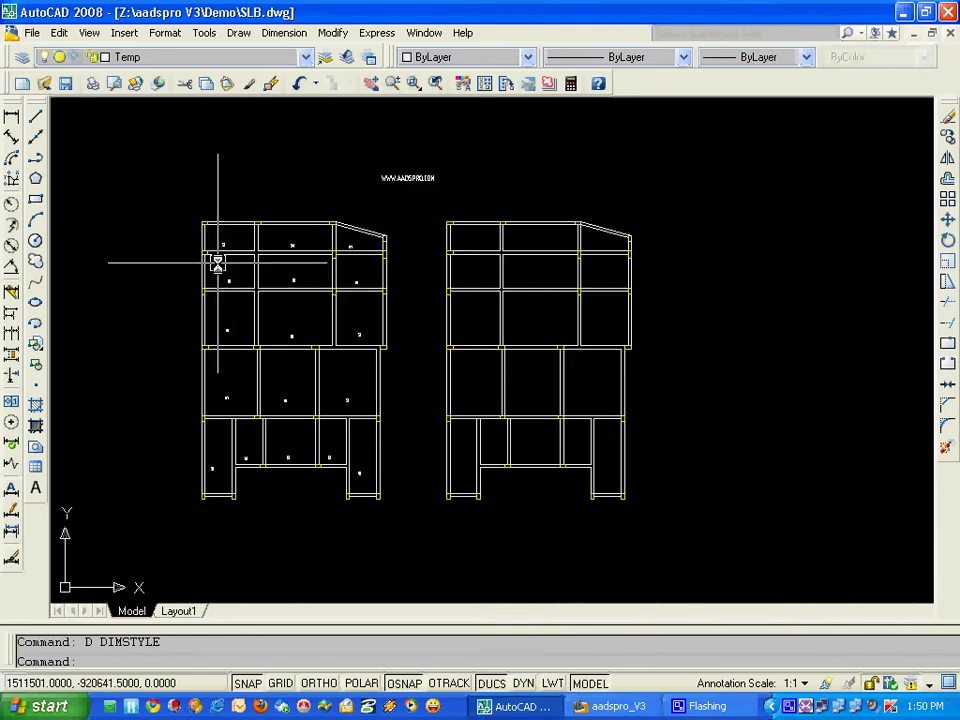
scroll(214, 260, "up", 2)
scroll(232, 252, "down", 2)
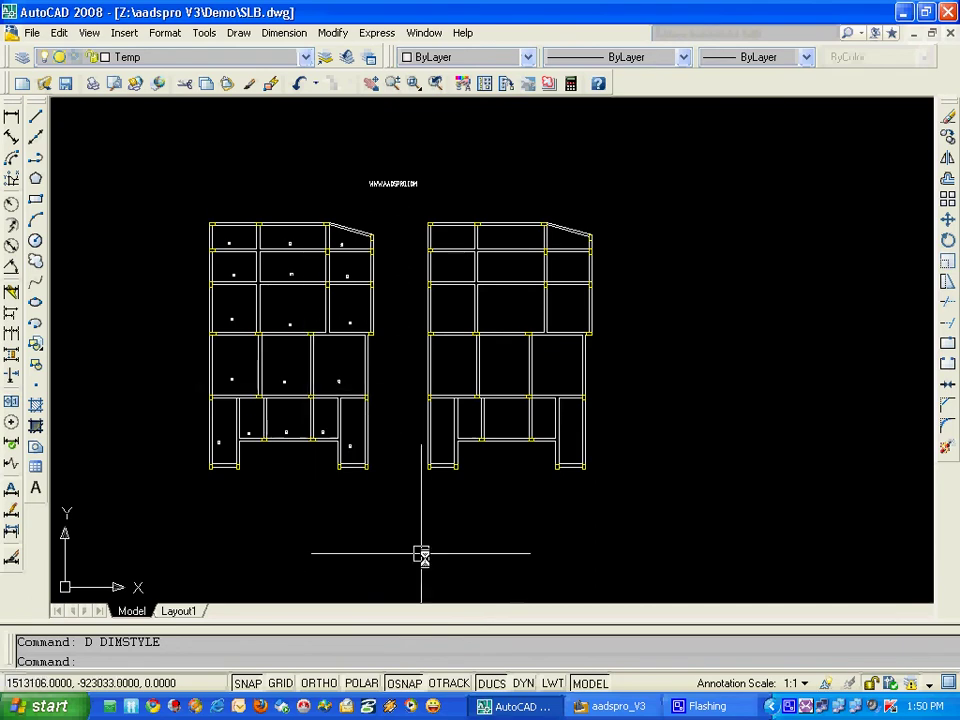
scroll(236, 343, "up", 1)
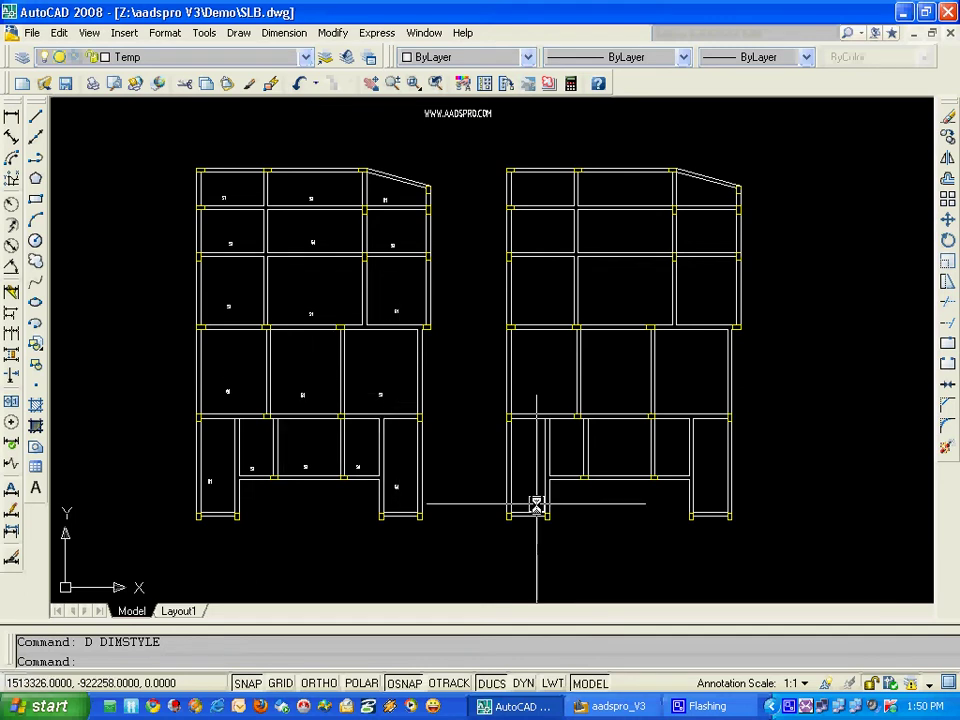
Step: Bring back Slab Detailing, check its slab depth settings, and start a Scan of SLB.dwg
left_click(627, 708)
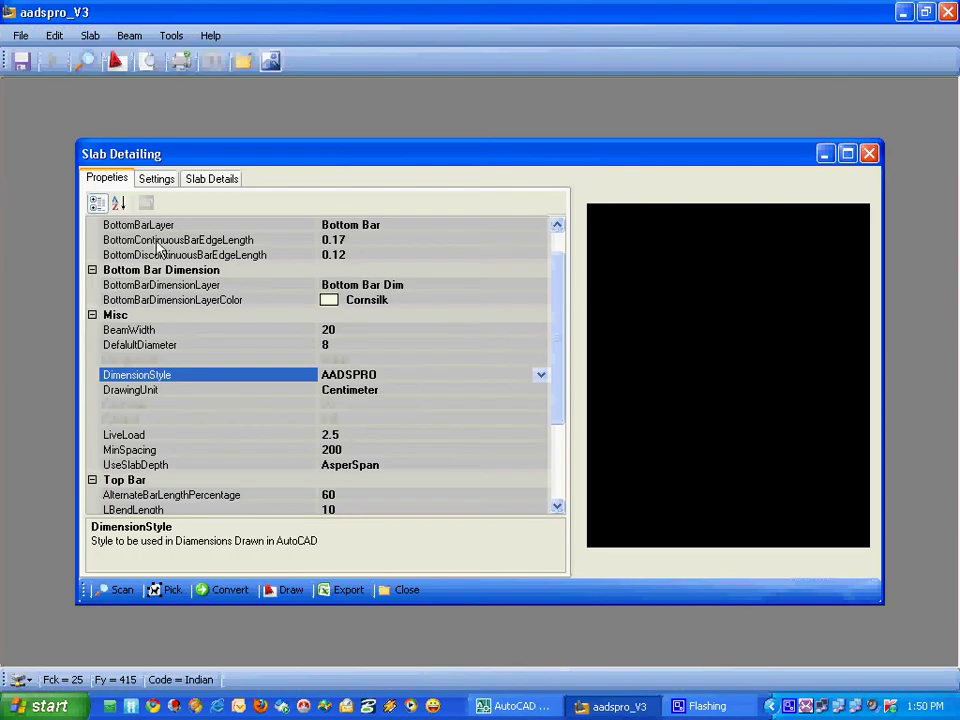
left_click(157, 181)
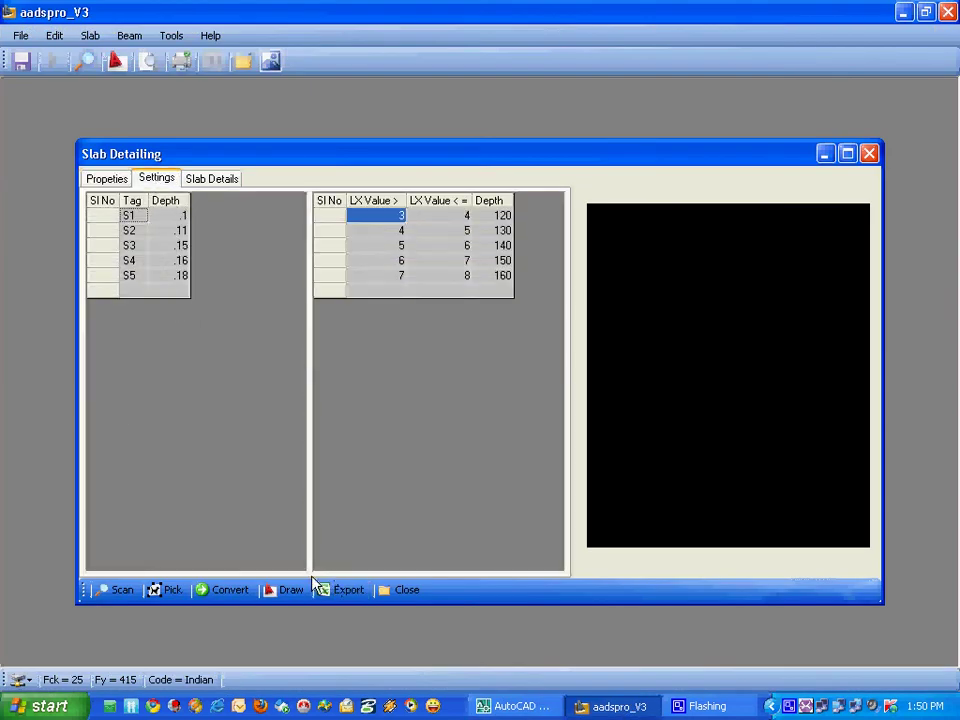
left_click(122, 590)
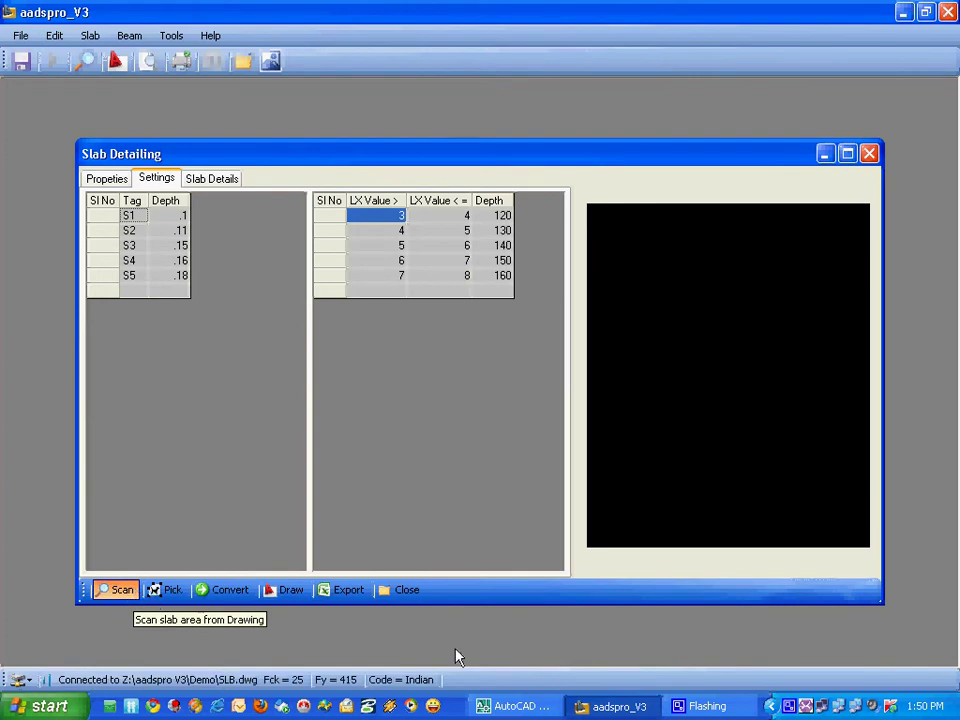
Step: Window-select the whole left slab plan so aadspro_V3 lists its 17 slabs
left_click(514, 706)
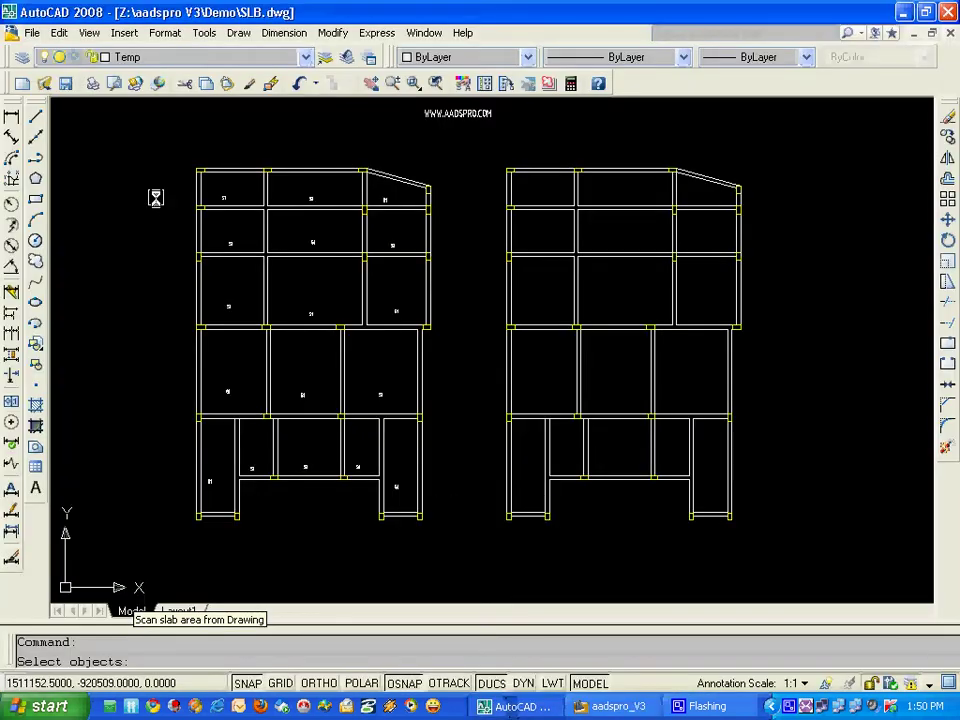
left_click(175, 130)
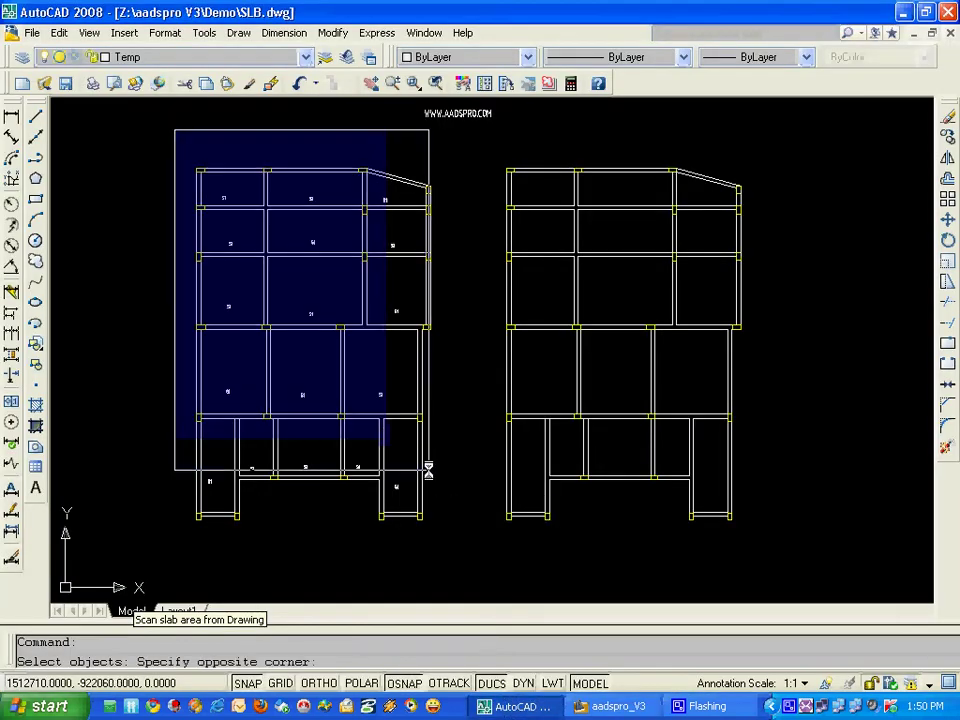
left_click(457, 543)
key("Return")
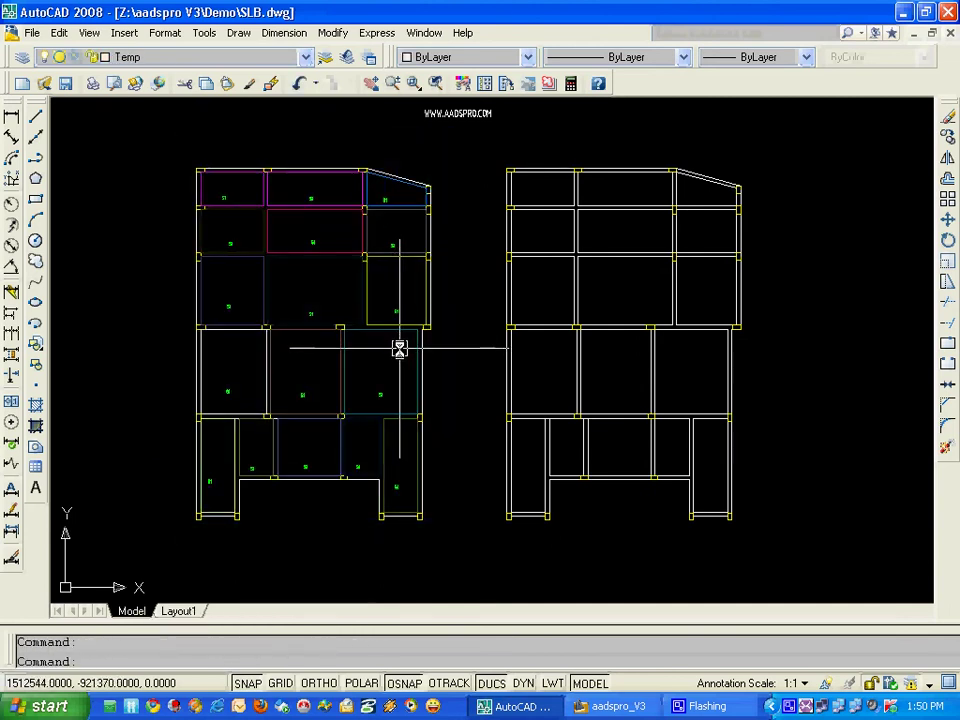
left_click(614, 707)
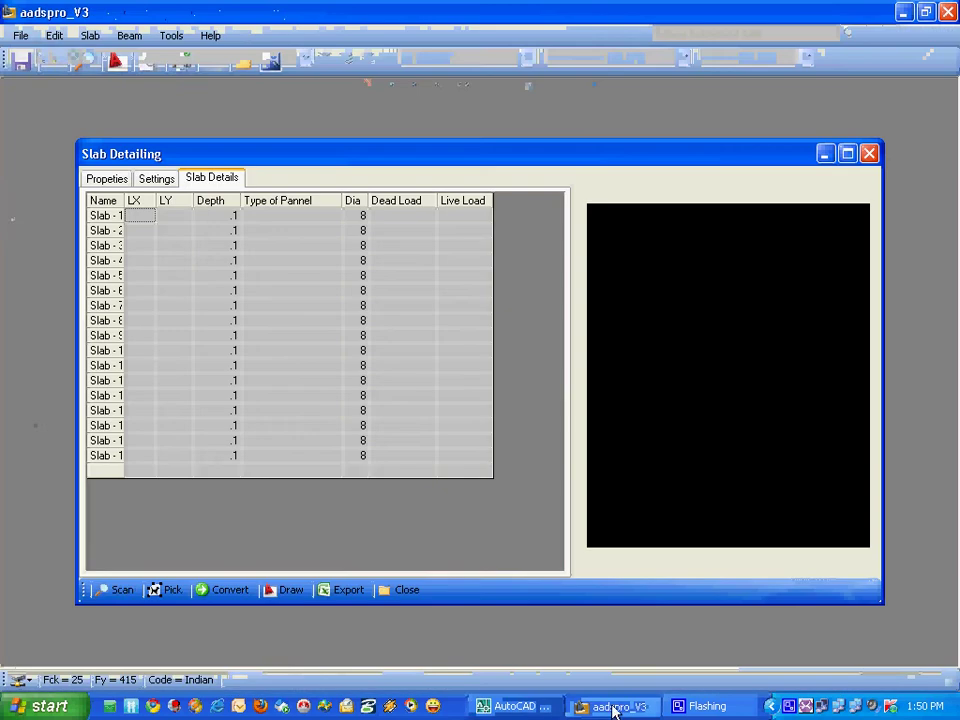
Step: Convert all 17 slabs to get spans, depths 0.11–0.16 and loads, then return to AutoCAD
left_click(211, 589)
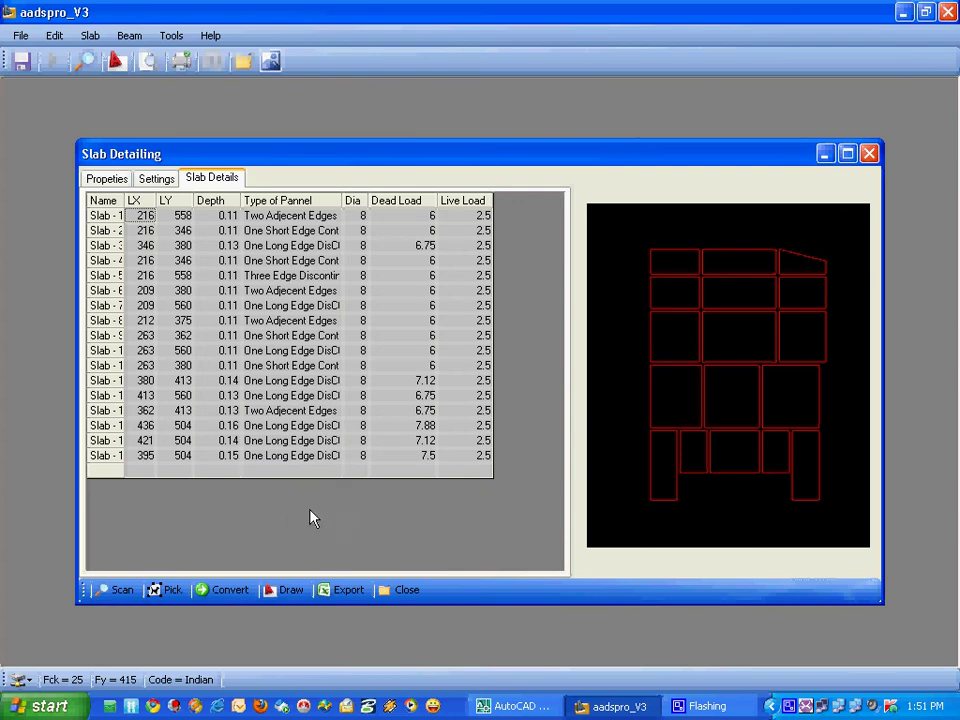
left_click(525, 708)
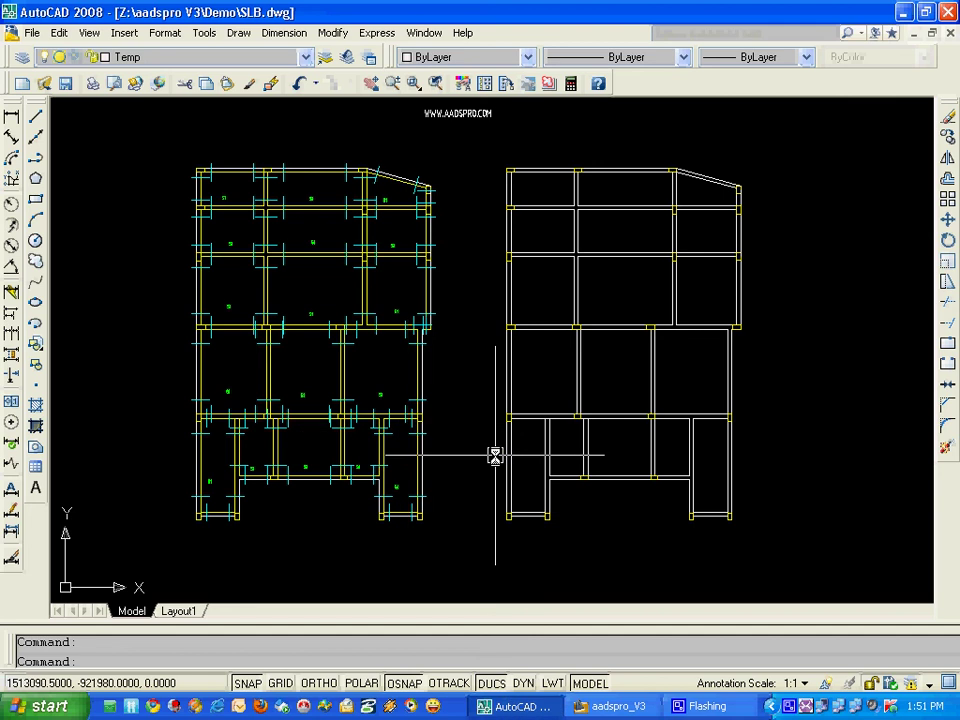
Step: Run Draw in Slab Detailing so AutoCAD prompts for the top bar base point
scroll(255, 437, "up", 3)
scroll(283, 425, "down", 2)
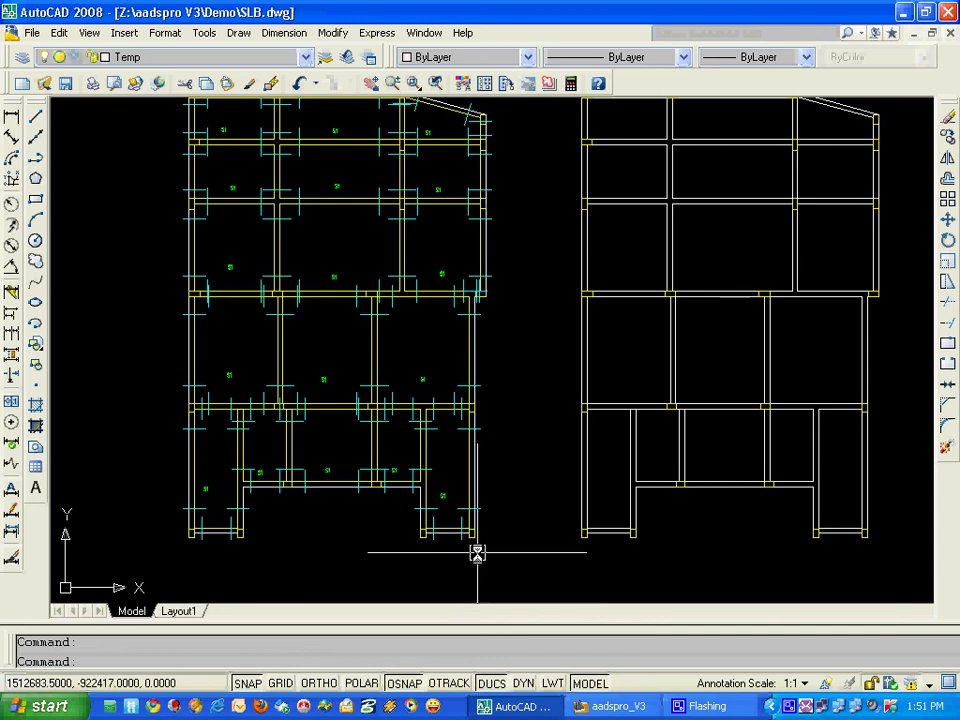
left_click(617, 714)
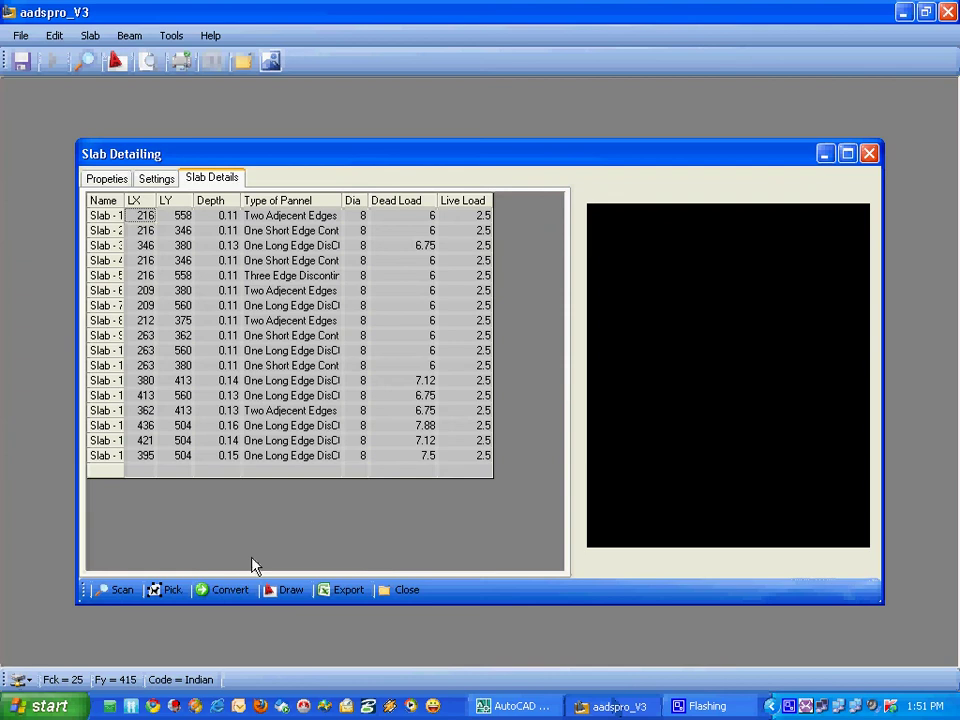
left_click(290, 592)
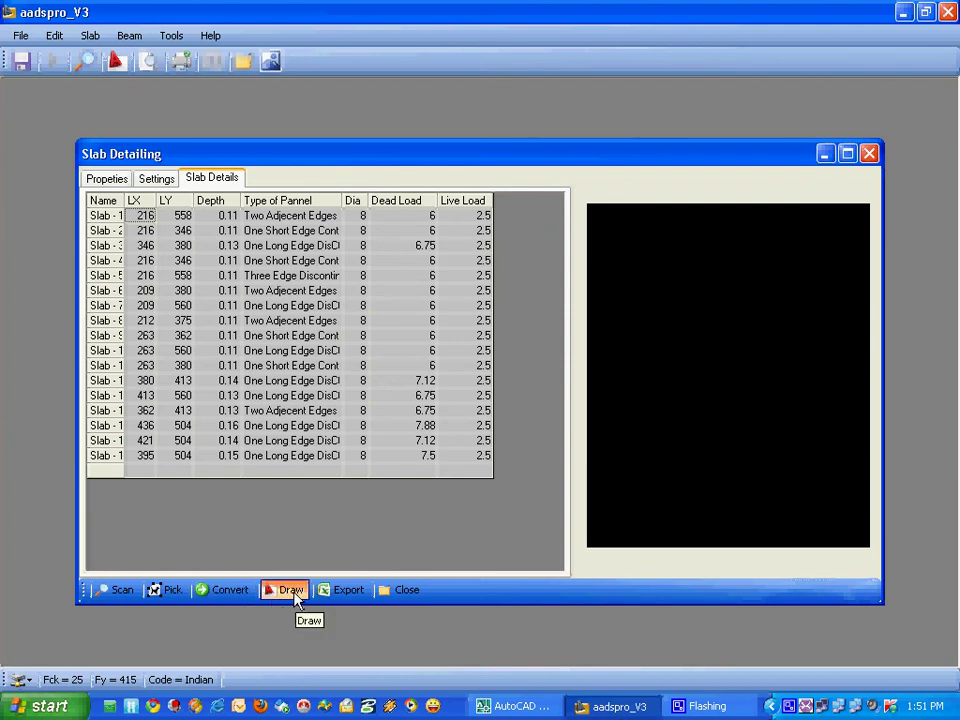
left_click(534, 704)
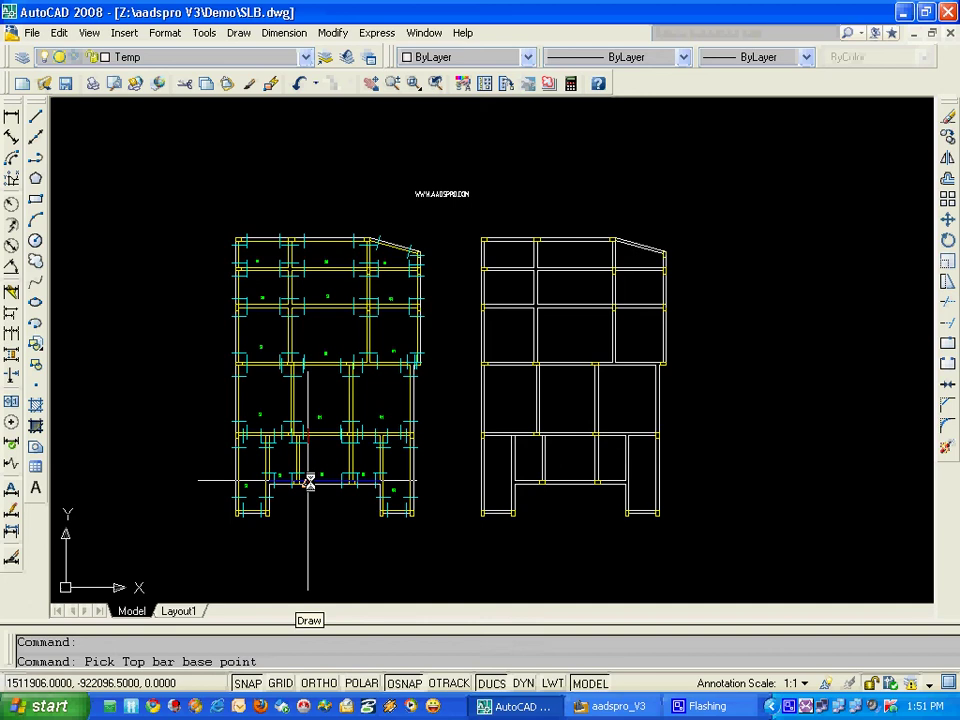
Step: Place the top reinforcement bars by picking a base point near the left slab plan
scroll(310, 482, "up", 2)
scroll(467, 489, "down", 1)
scroll(921, 489, "up", 1)
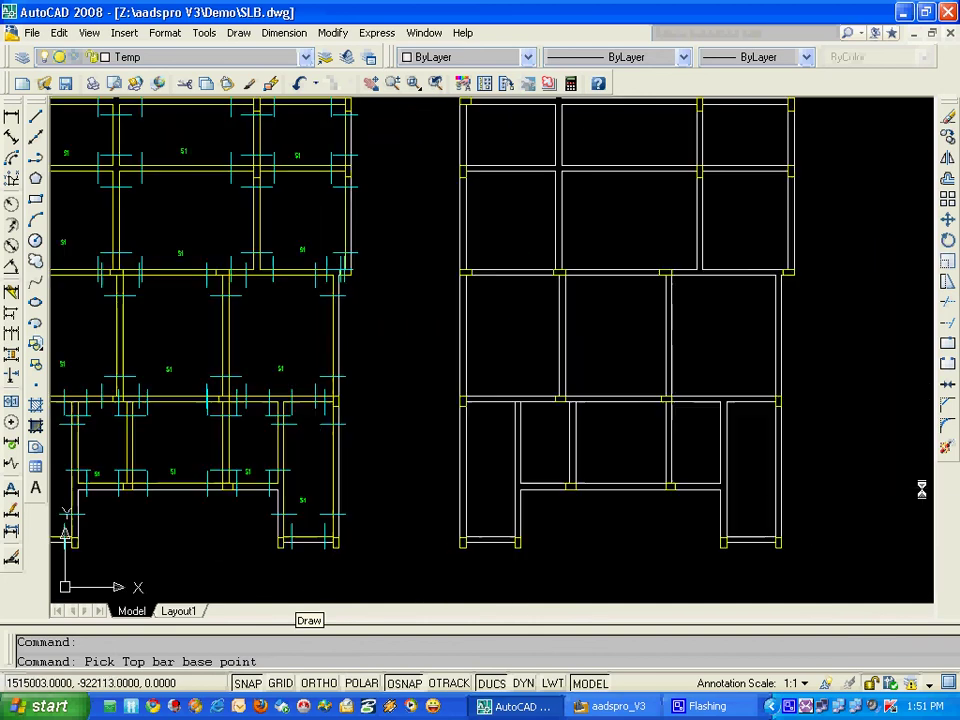
scroll(921, 489, "down", 1)
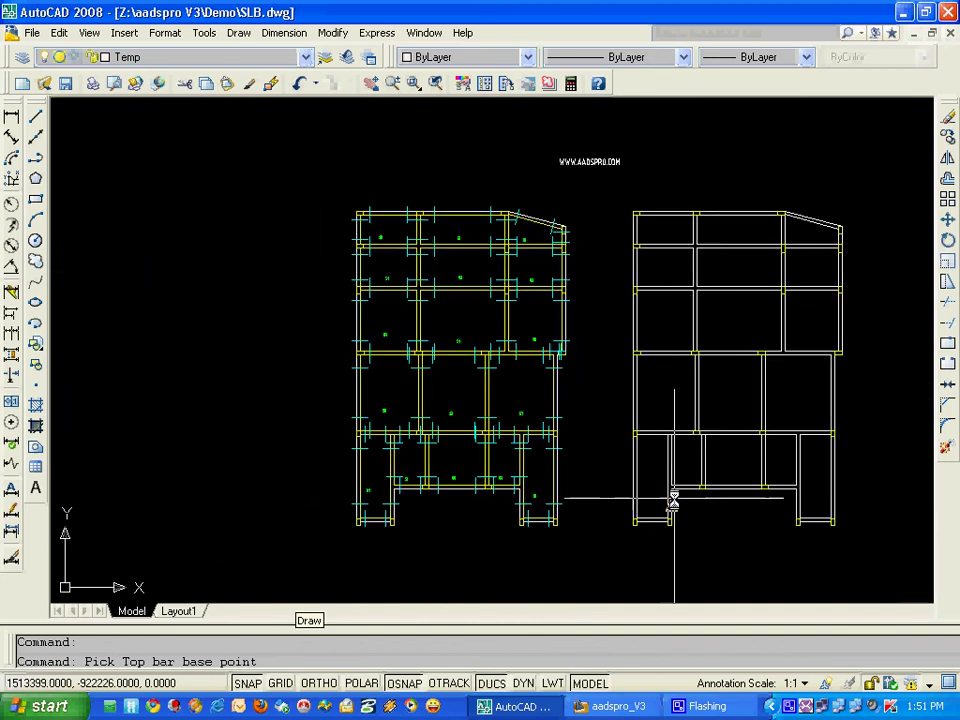
left_click(357, 527)
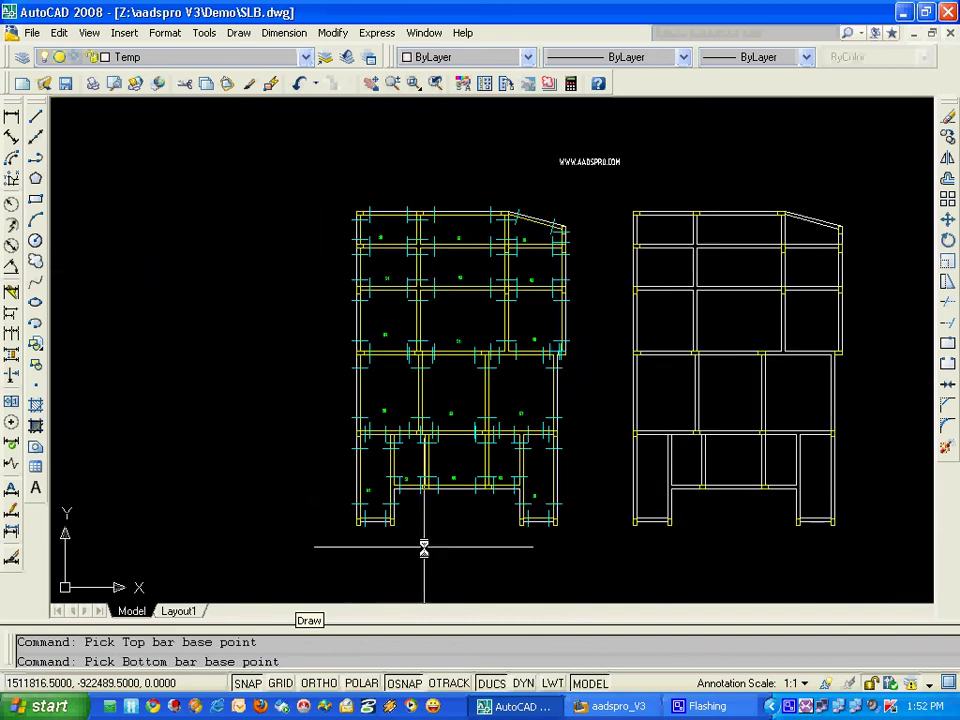
Step: Place the bottom bars near the right plan and check the bars and bar marks
scroll(630, 524, "up", 2)
left_click(630, 521)
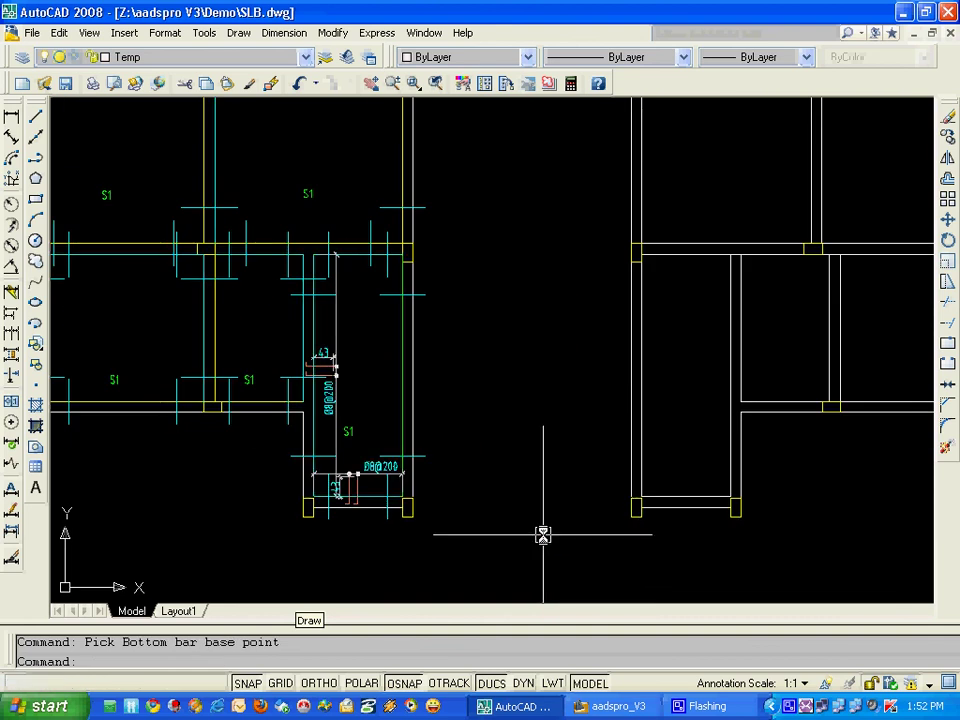
scroll(542, 536, "down", 2)
scroll(492, 483, "down", 2)
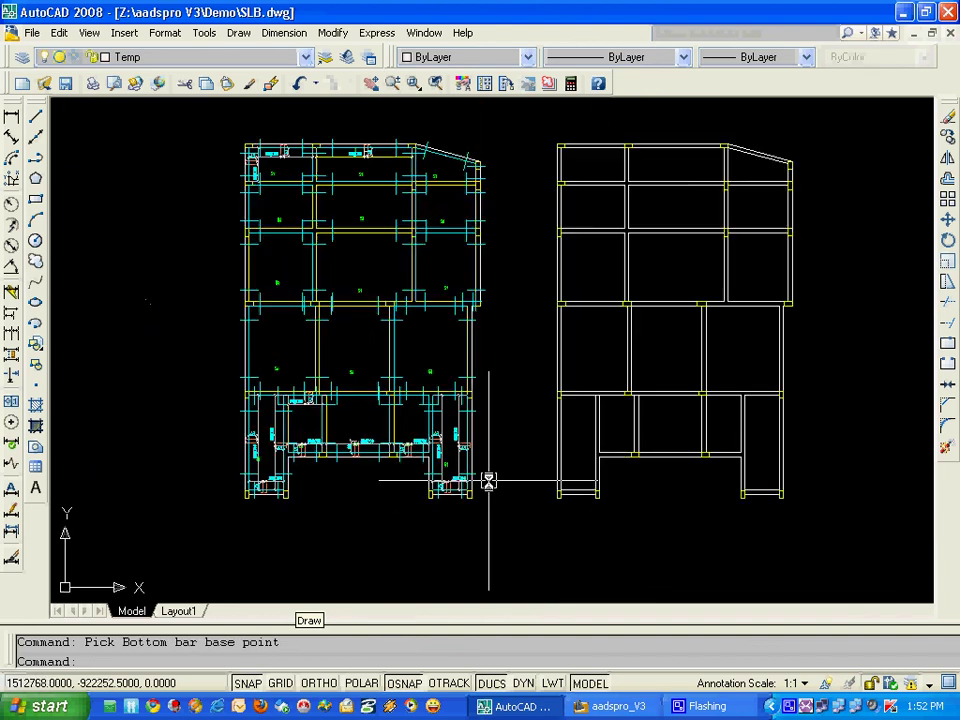
scroll(501, 467, "up", 1)
scroll(499, 469, "down", 2)
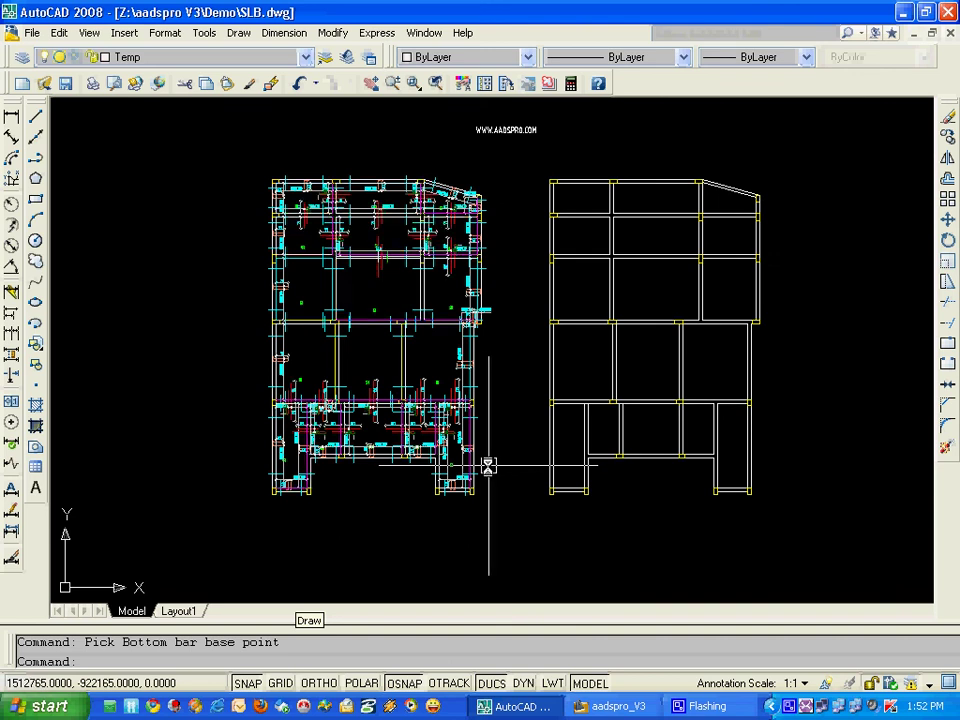
scroll(766, 461, "up", 2)
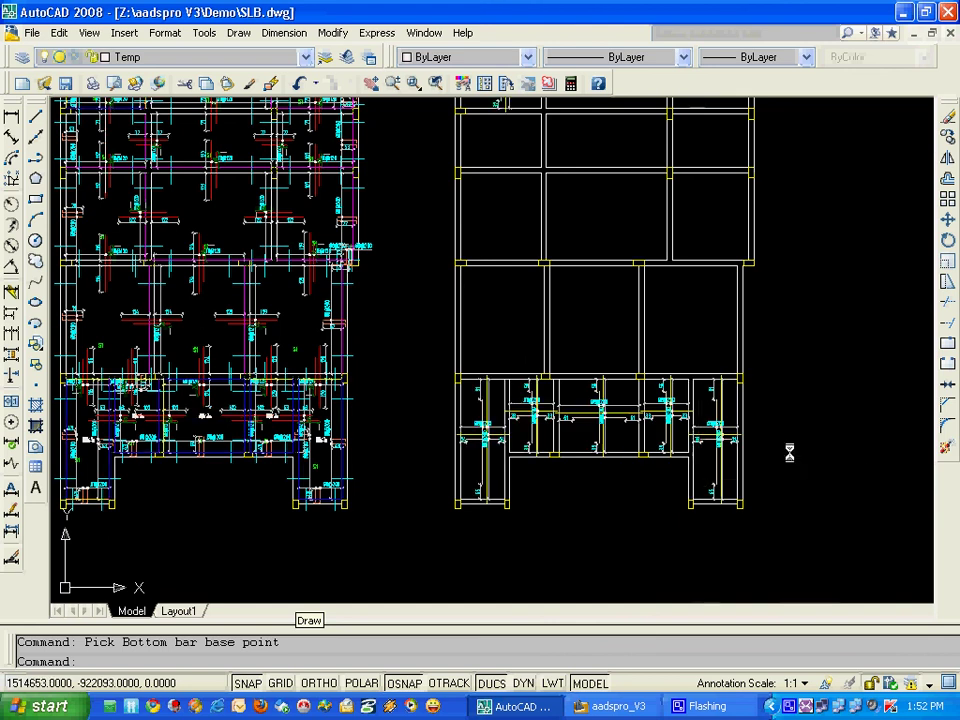
scroll(789, 452, "up", 2)
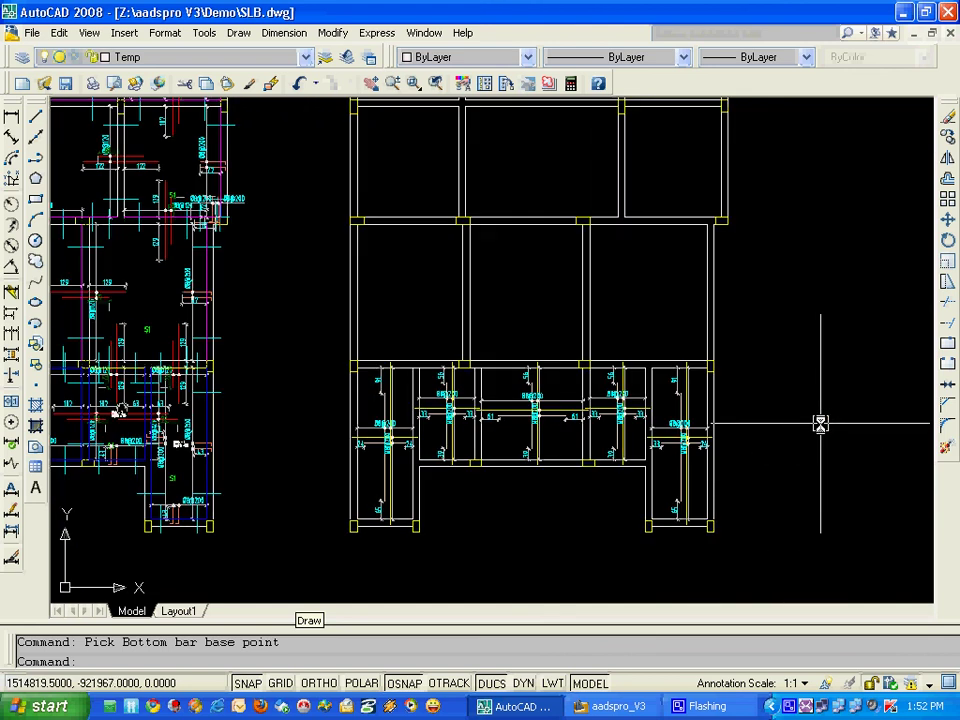
scroll(820, 424, "down", 2)
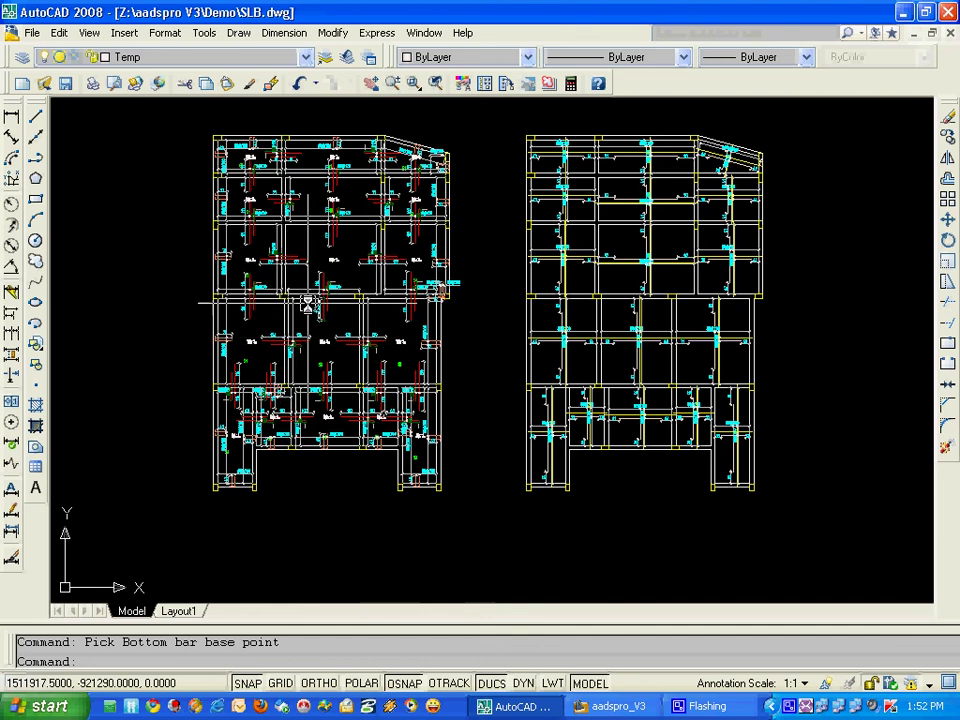
scroll(309, 303, "up", 5)
scroll(364, 264, "down", 3)
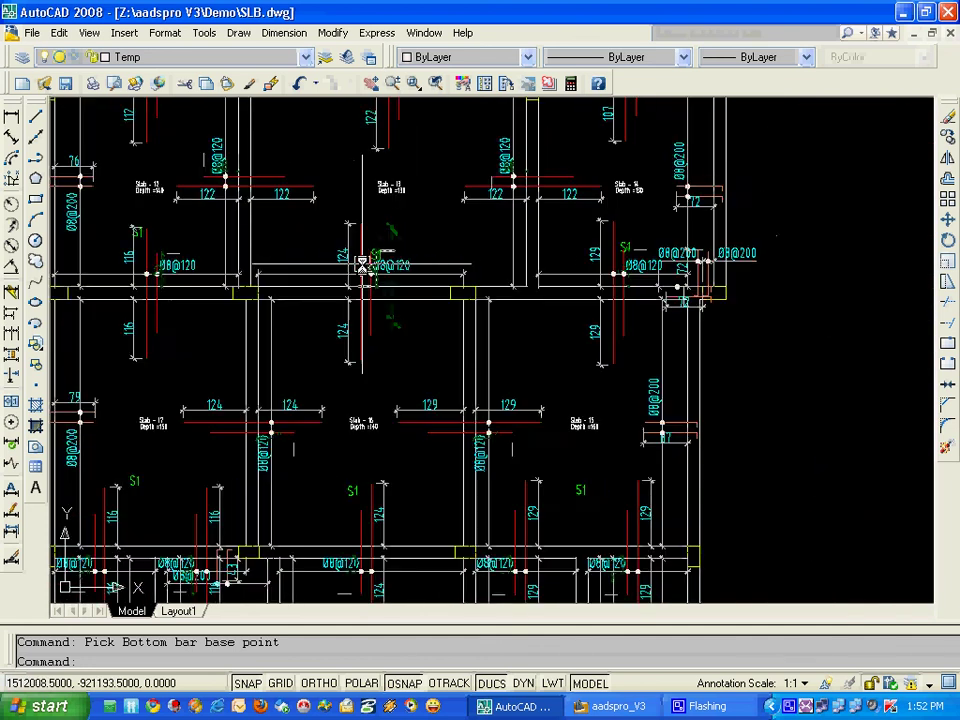
scroll(140, 251, "up", 5)
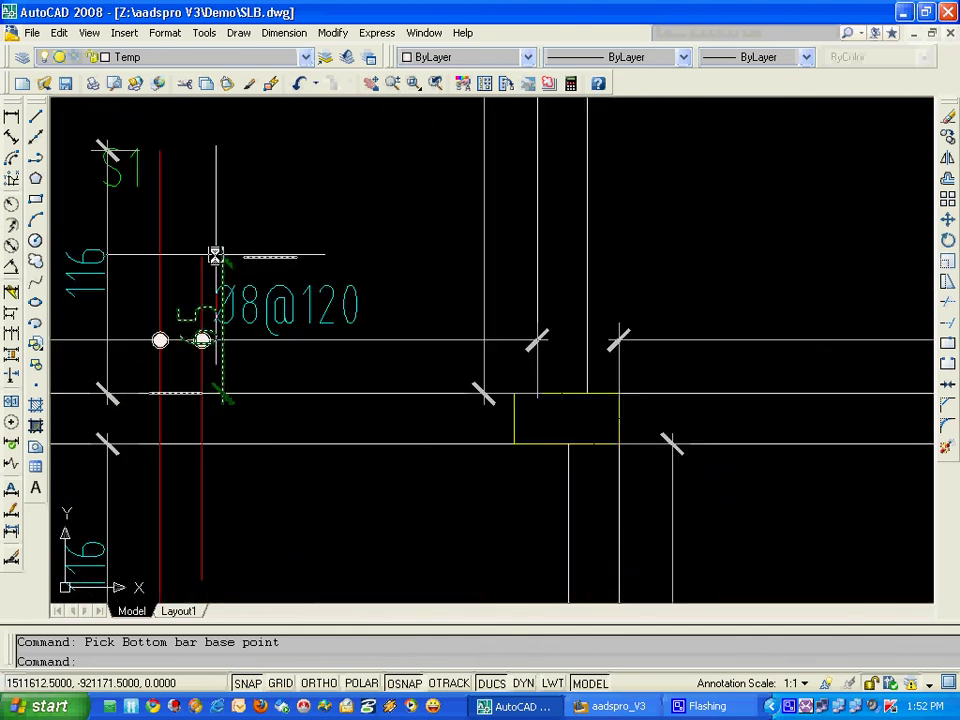
scroll(215, 255, "down", 5)
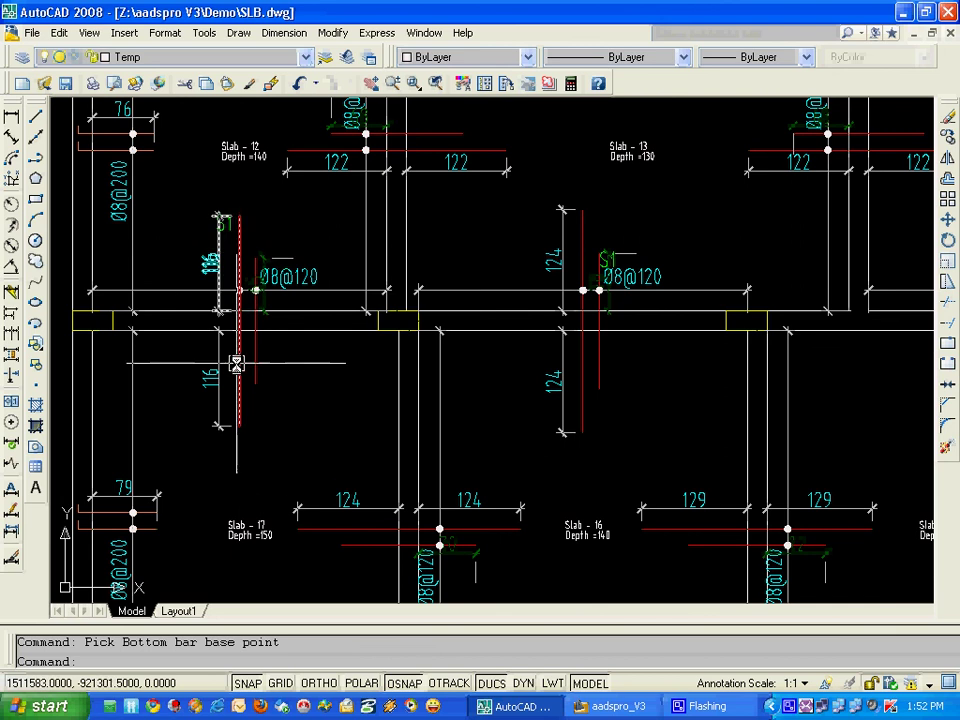
scroll(274, 356, "down", 3)
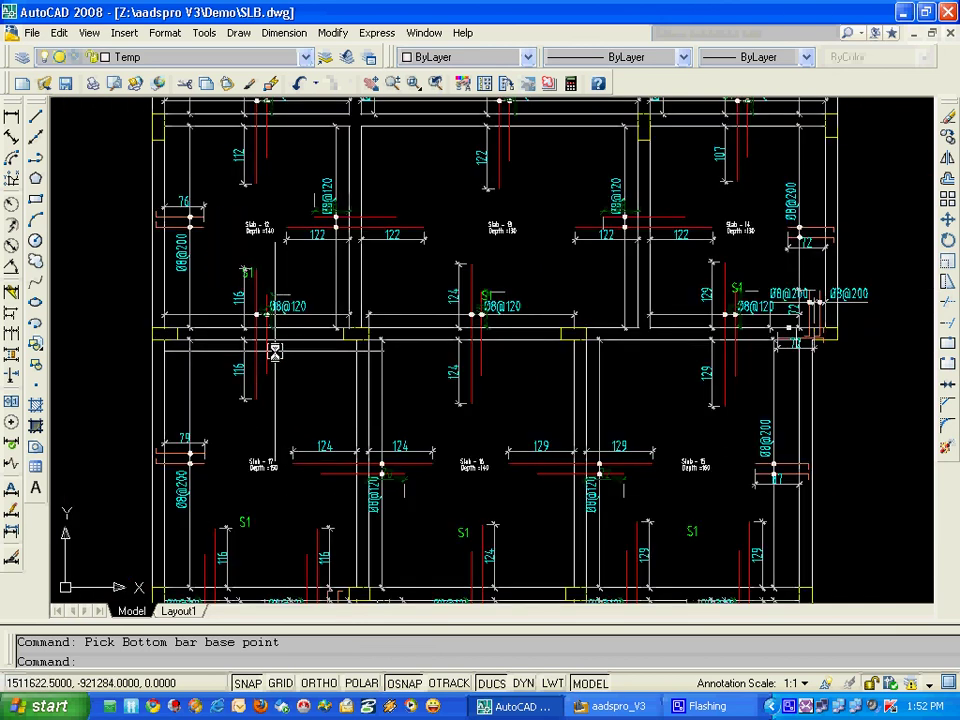
scroll(250, 300, "up", 5)
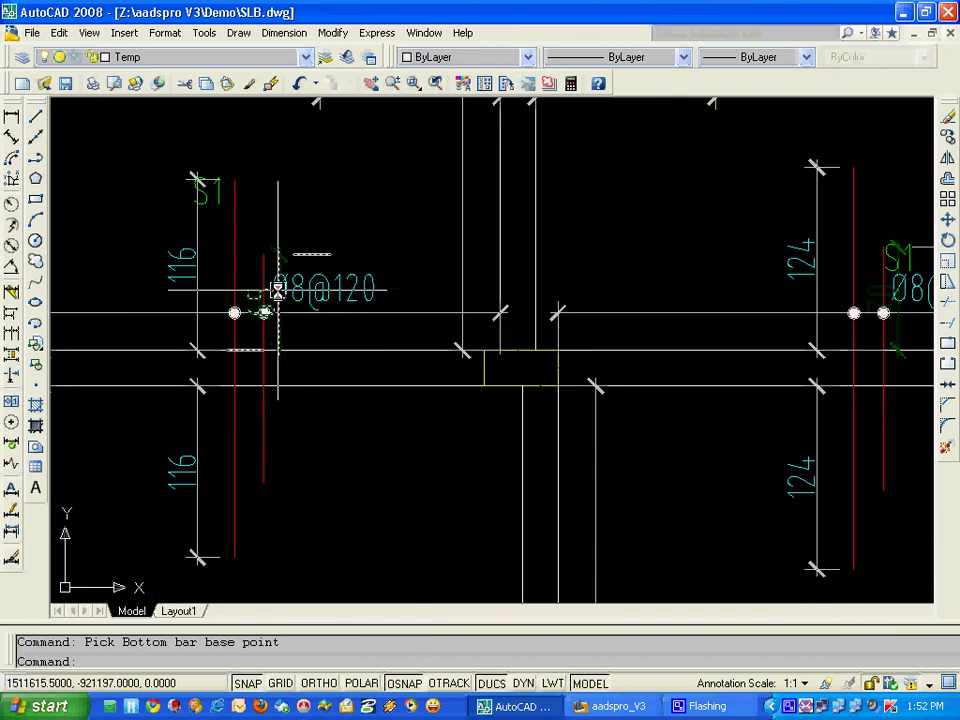
scroll(300, 306, "down", 4)
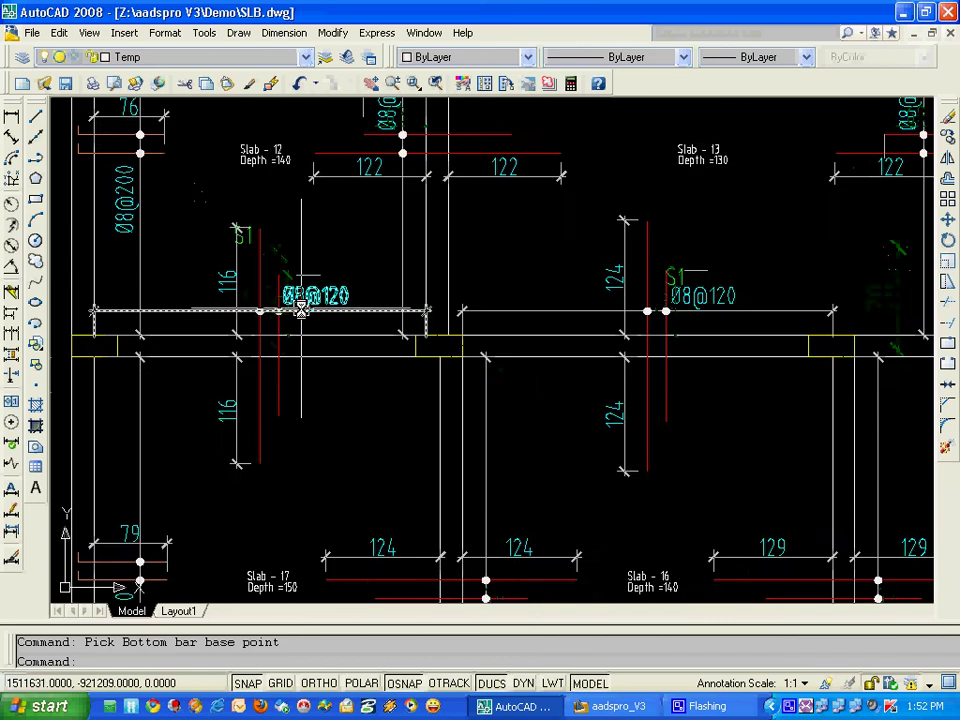
scroll(376, 446, "down", 2)
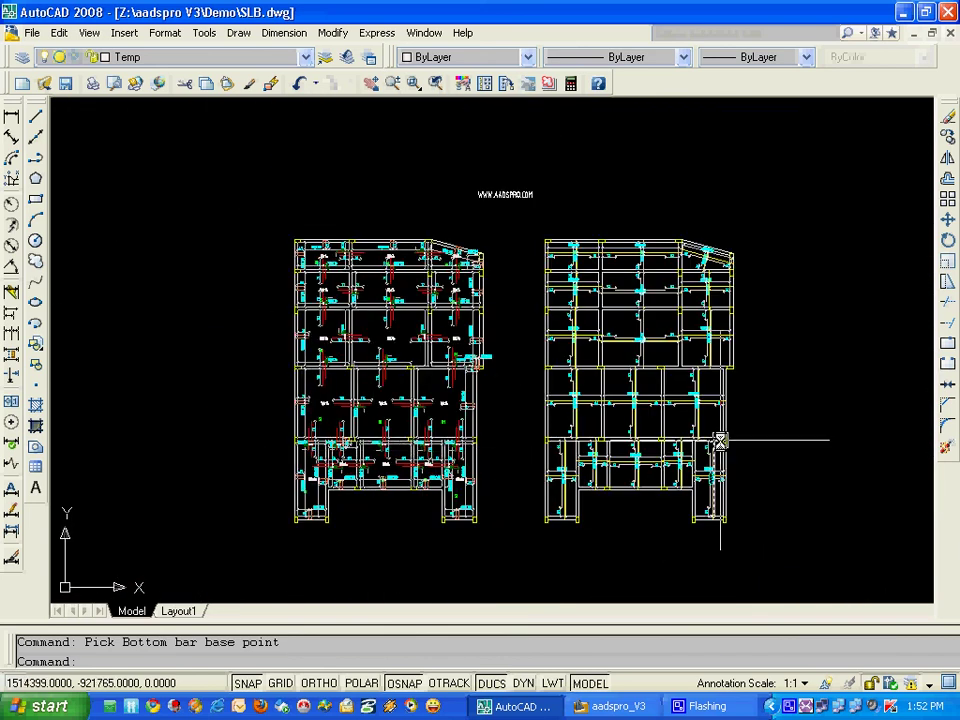
scroll(680, 420, "up", 5)
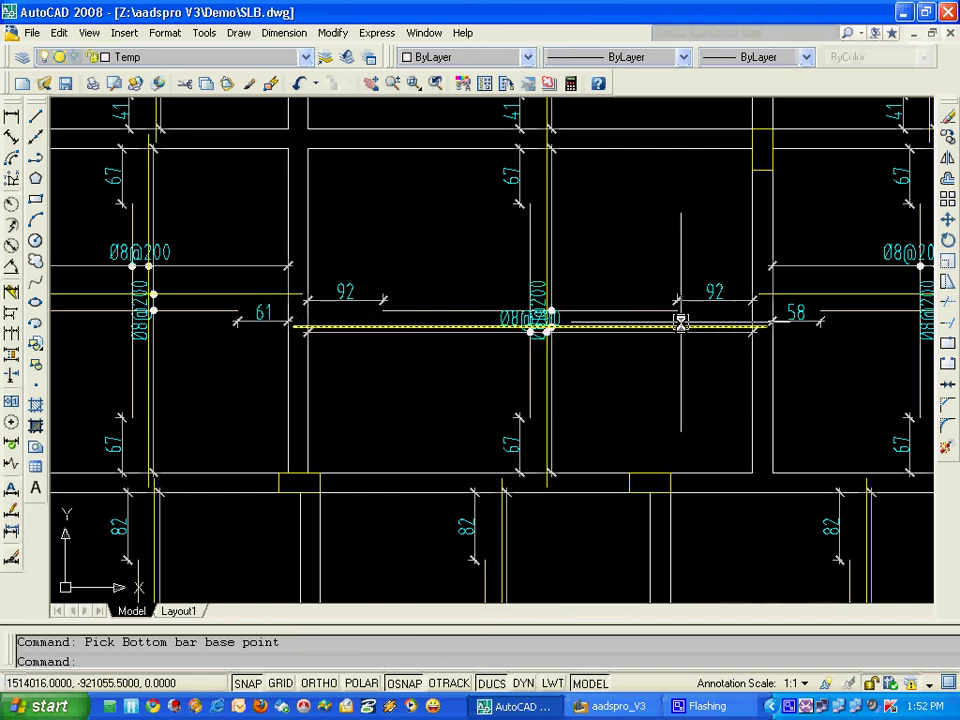
scroll(681, 317, "down", 5)
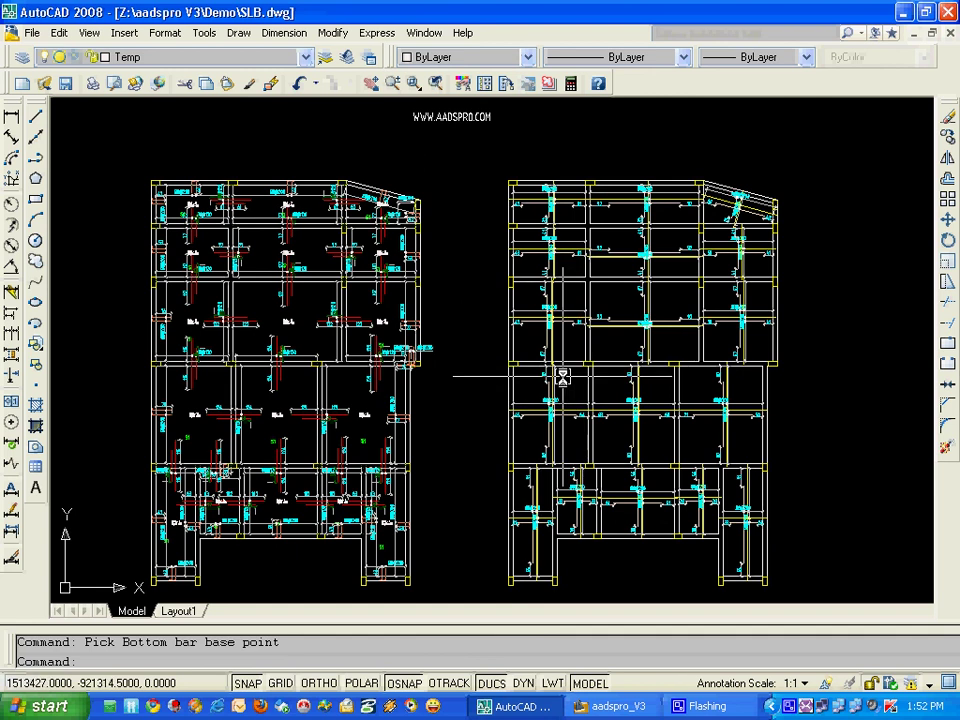
scroll(558, 378, "down", 3)
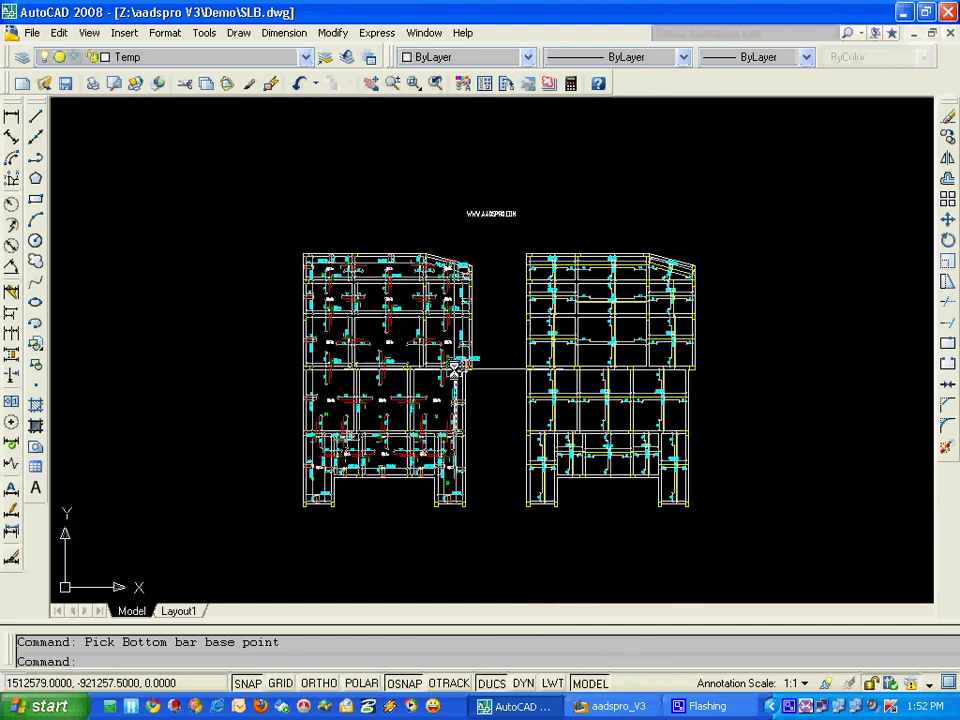
Step: Bring the aadspro_V3 Slab Detailing window, listing all 17 slabs, in front of AutoCAD
left_click(620, 709)
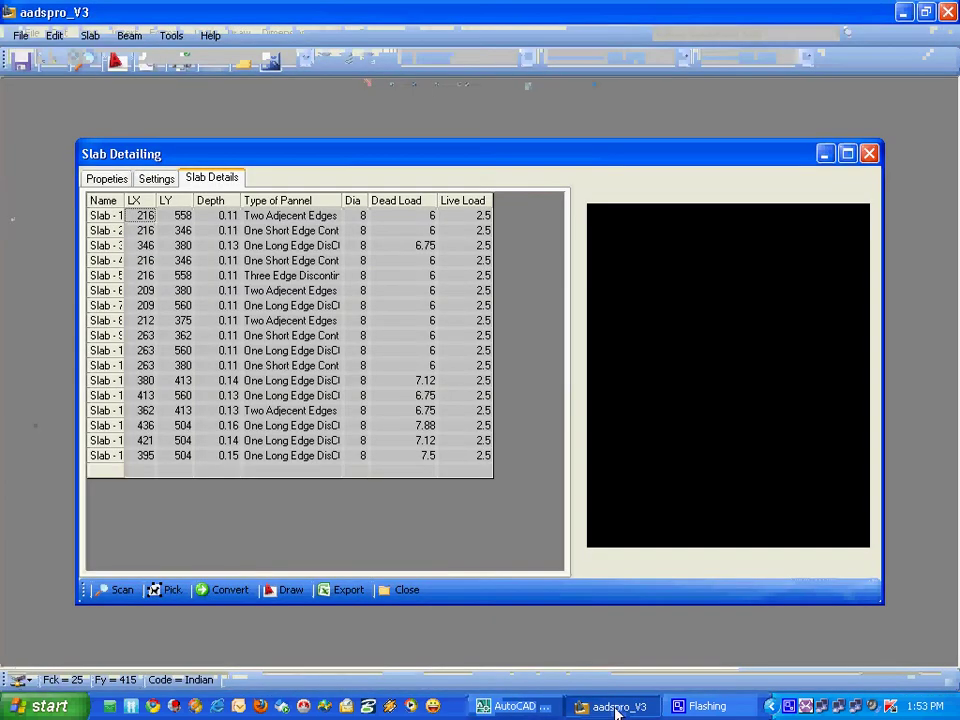